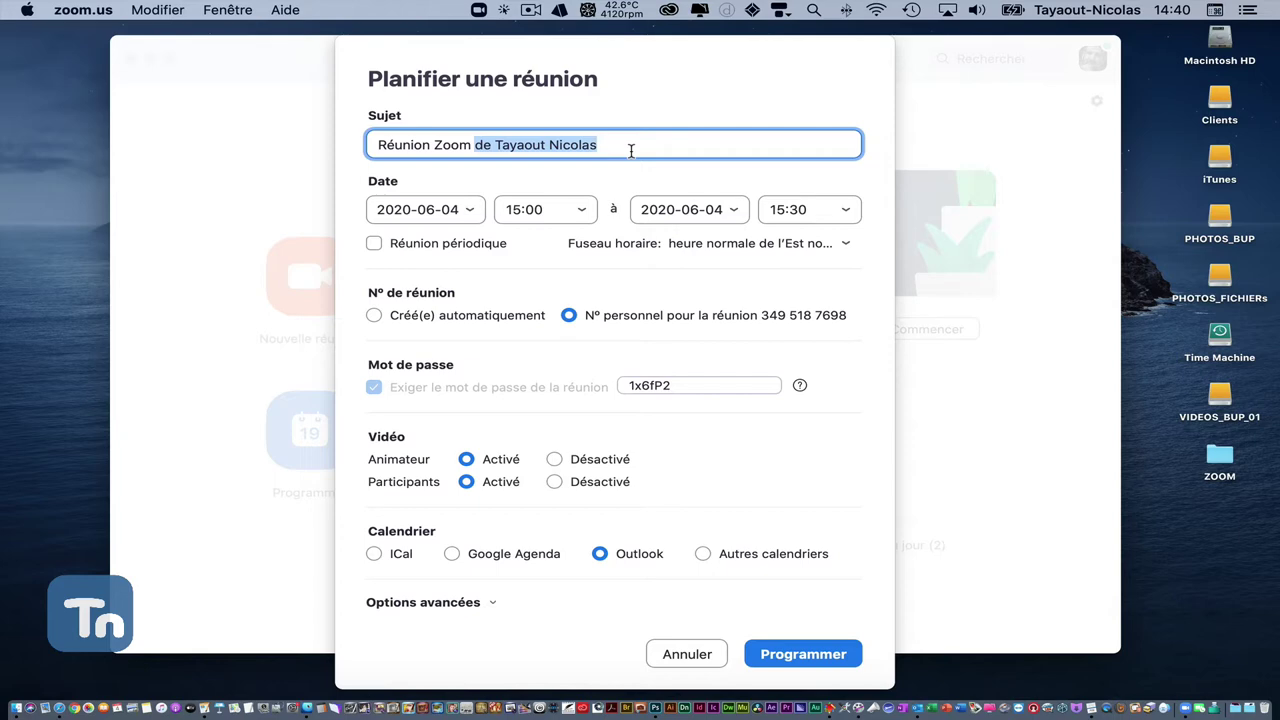
Title the meeting "Réunion Zoom Playmobil" and schedule it from 16:15 to 16:45 on 2020-06-04.
type("Play")
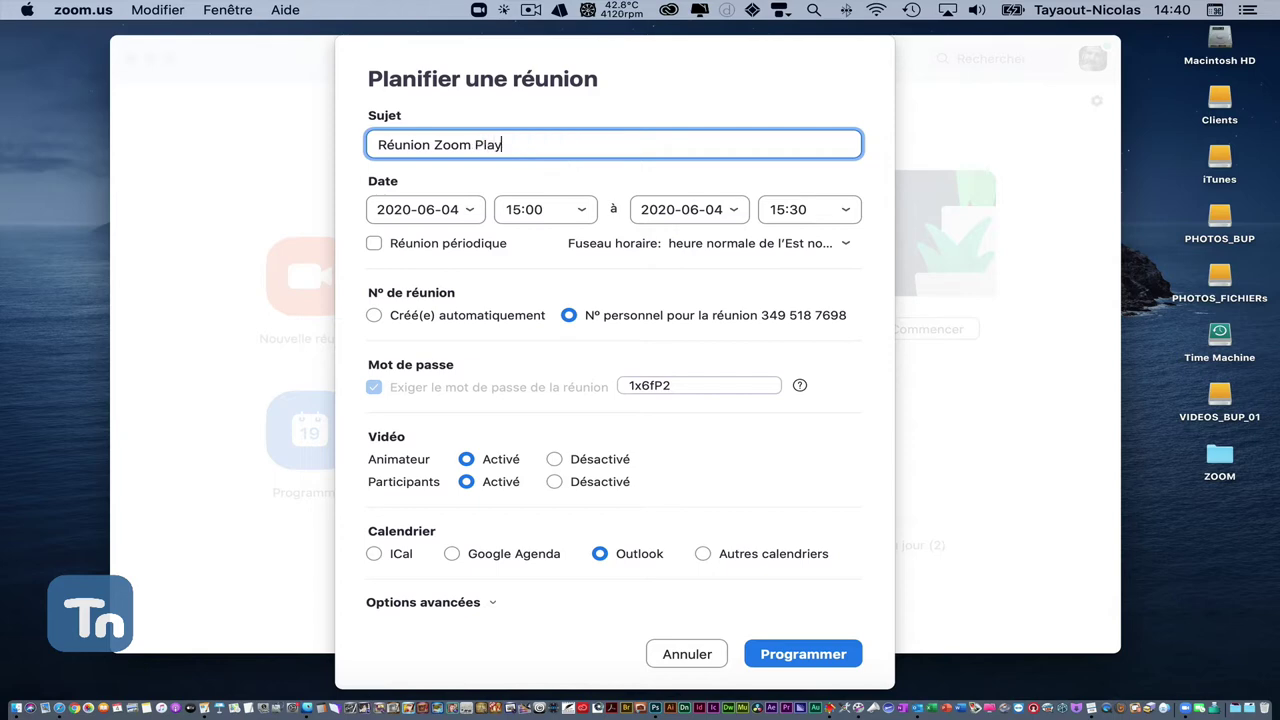
type("mobil")
left_click(579, 212)
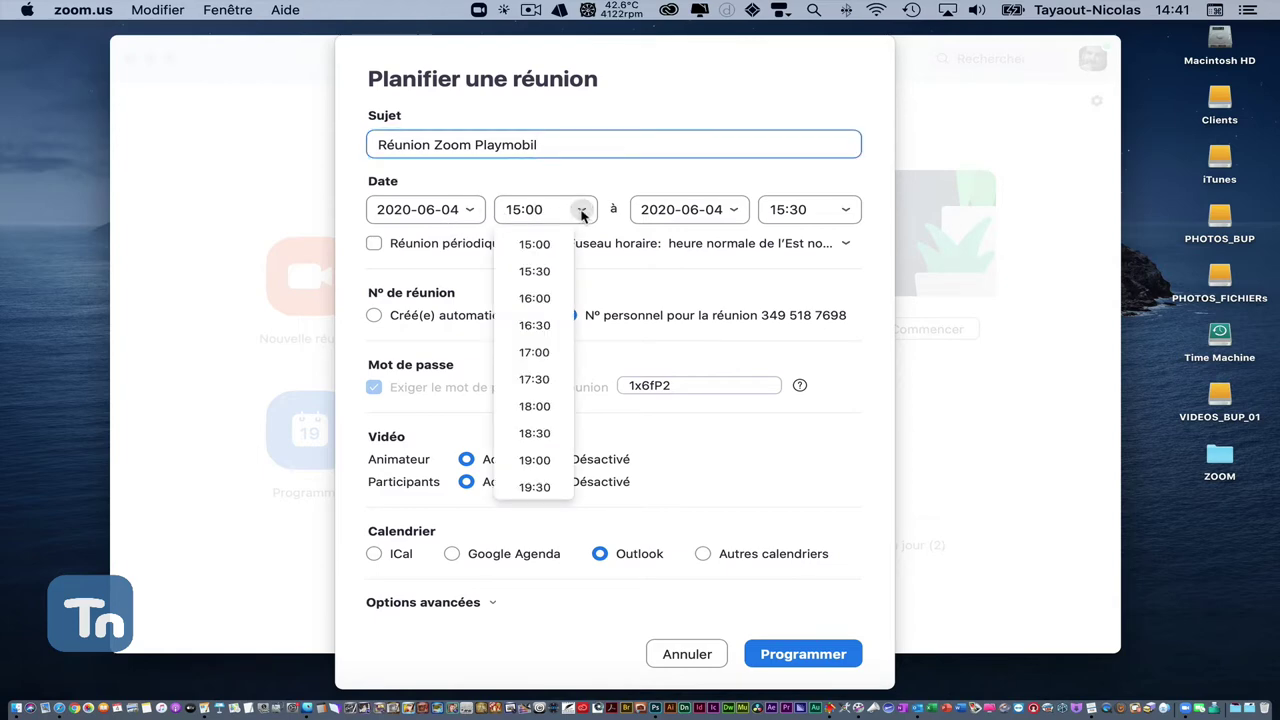
left_click(547, 306)
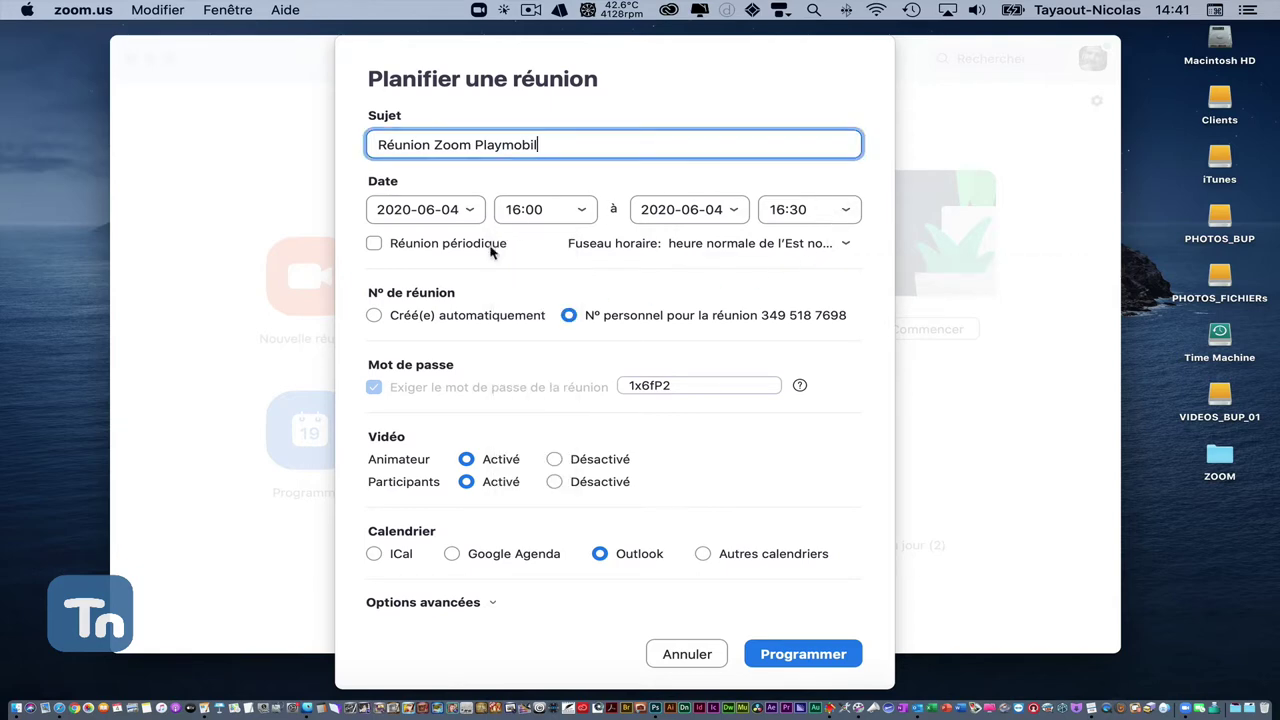
left_click(530, 209)
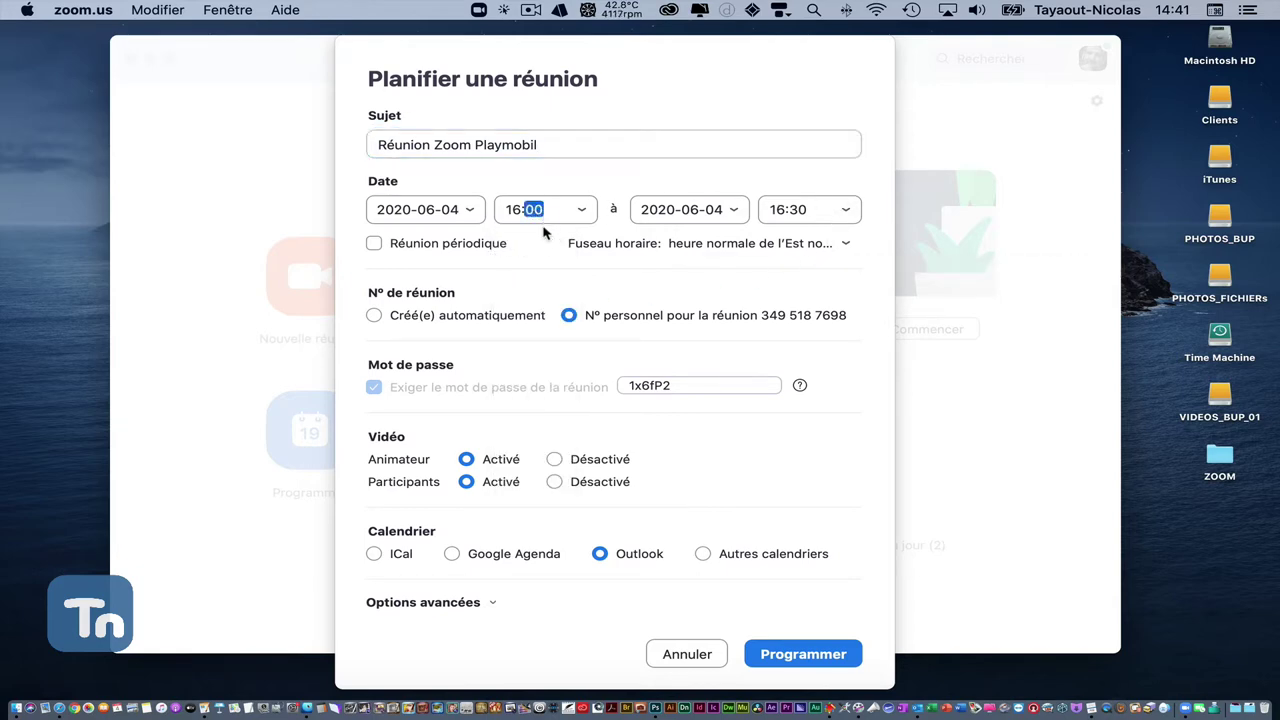
left_click(803, 210)
type("45")
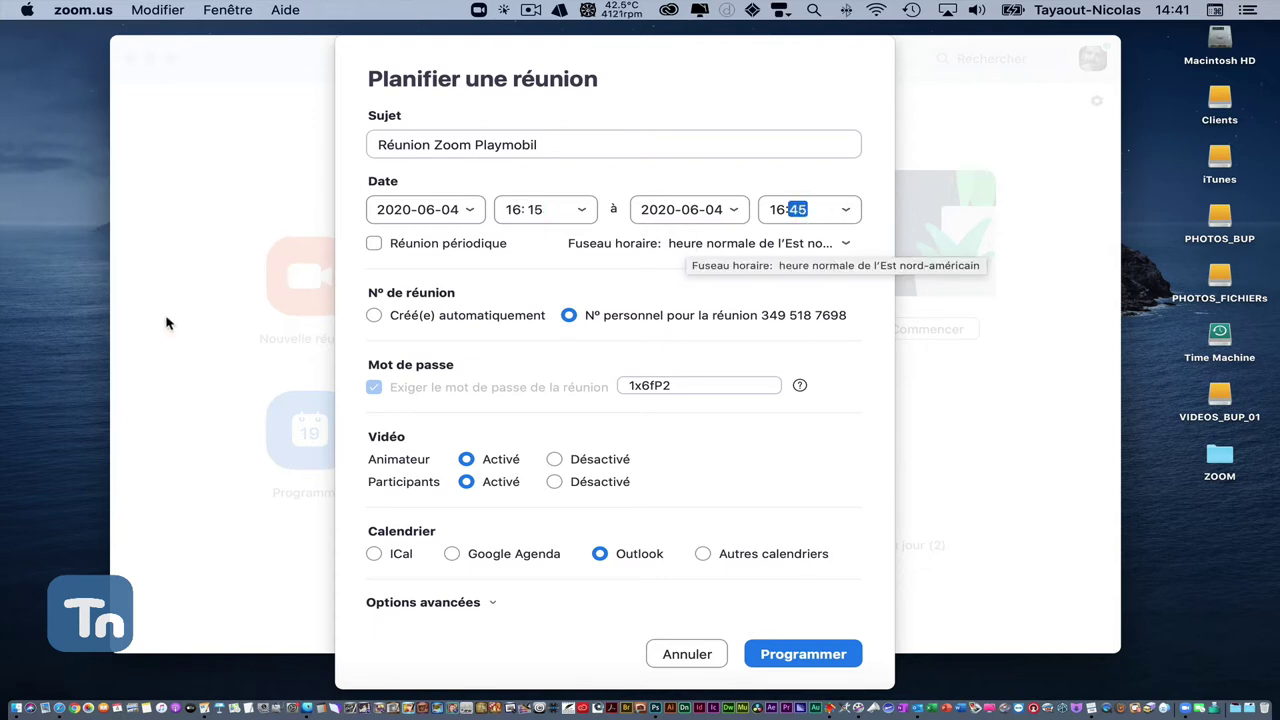
Set the meeting's time zone to Montréal (GMT-04:00).
left_click(845, 244)
scroll(738, 470, "down", 10)
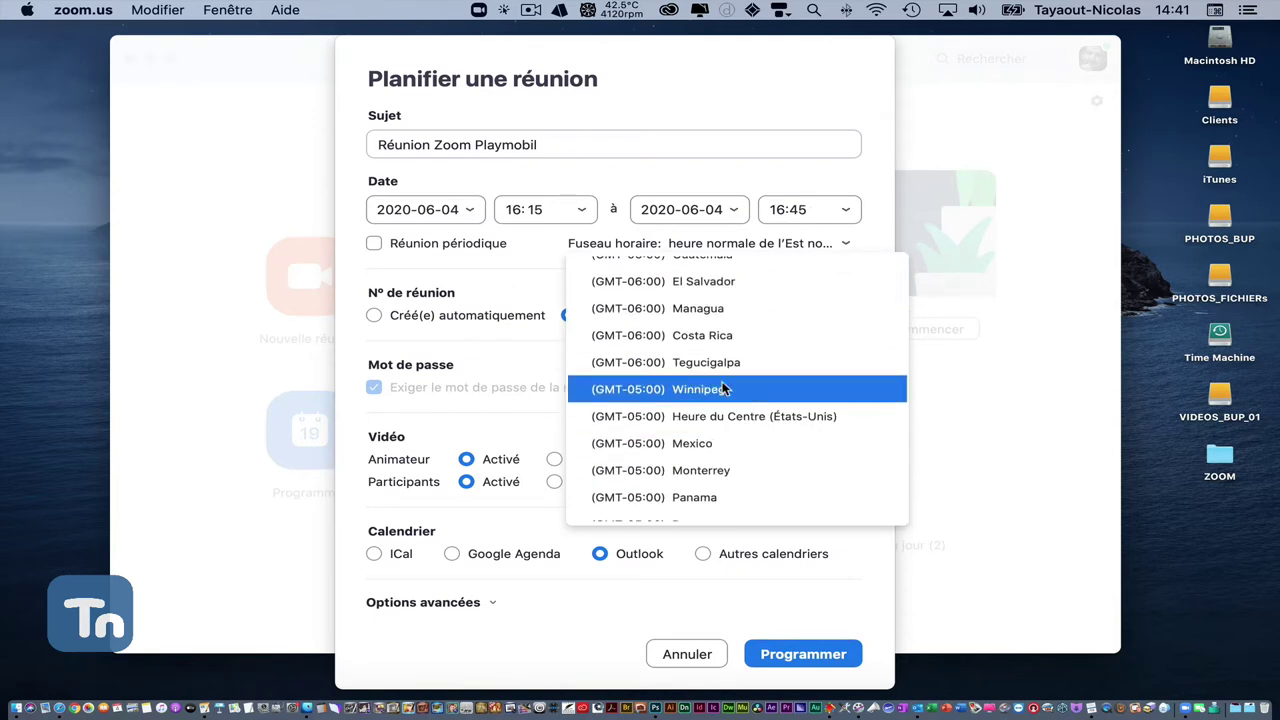
scroll(725, 389, "down", 5)
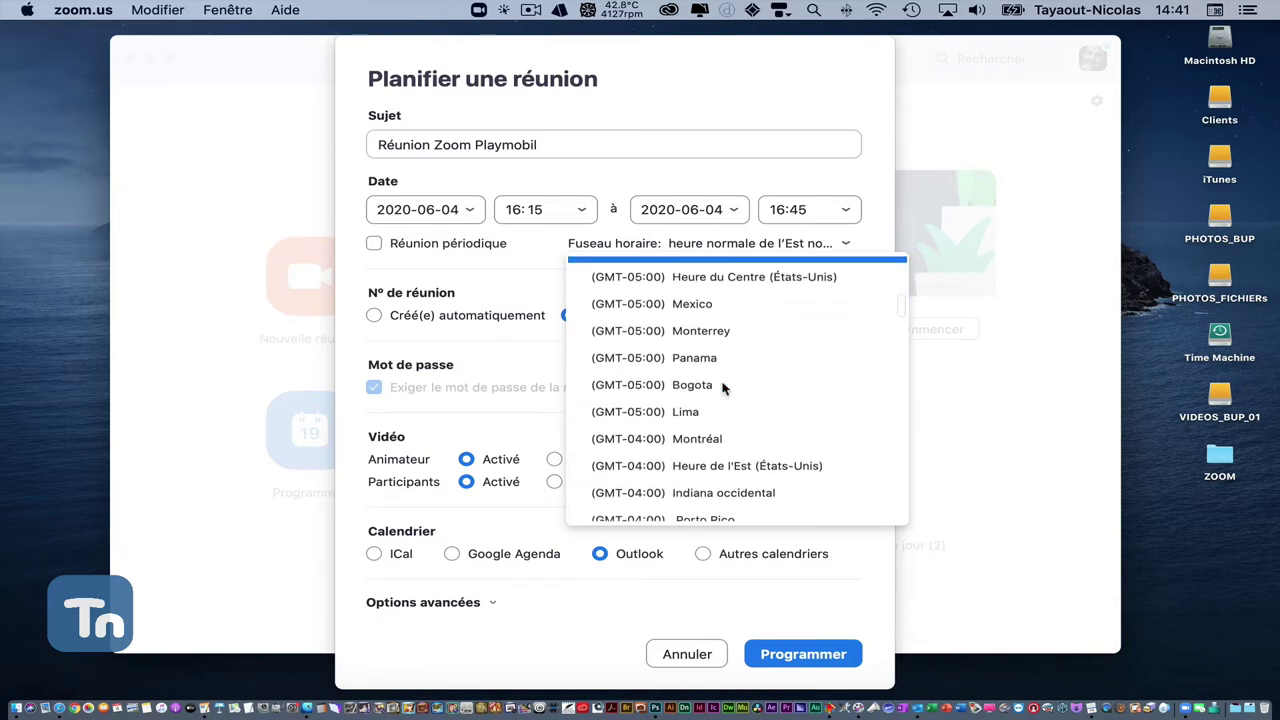
left_click(725, 439)
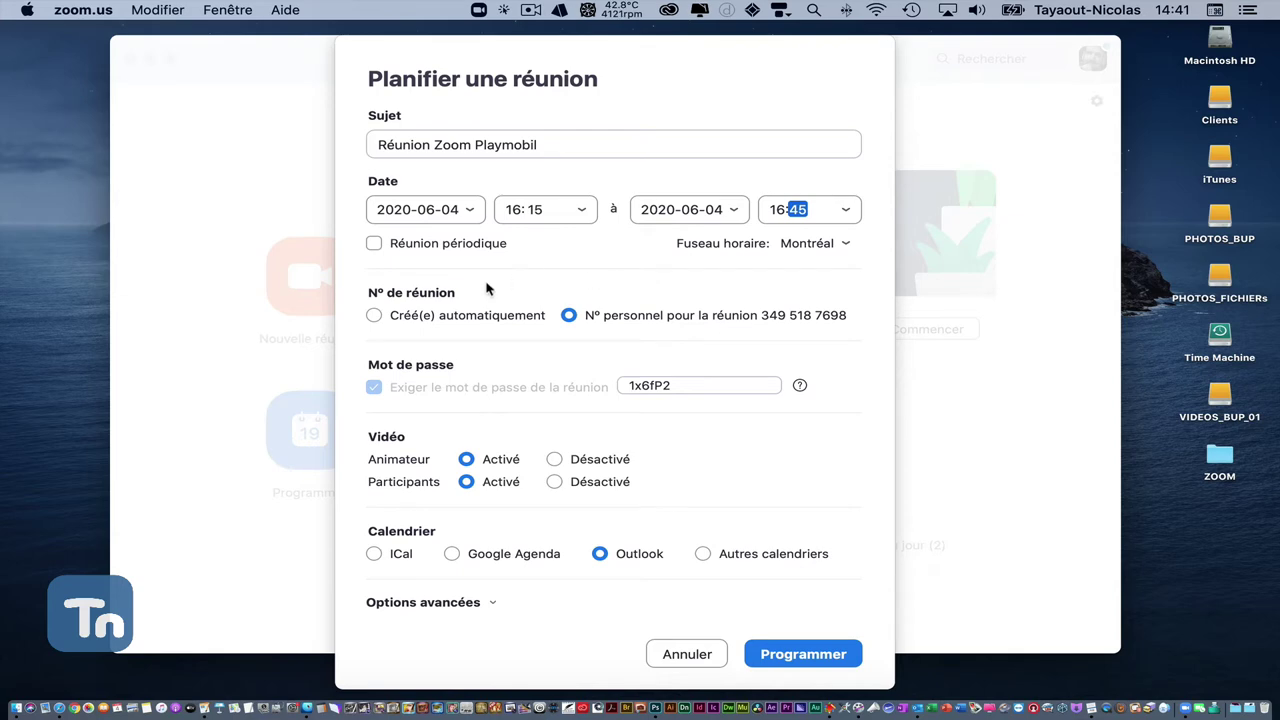
Try the recurring meeting and automatically created meeting ID options, restoring a one-time meeting with the personal ID.
left_click(374, 244)
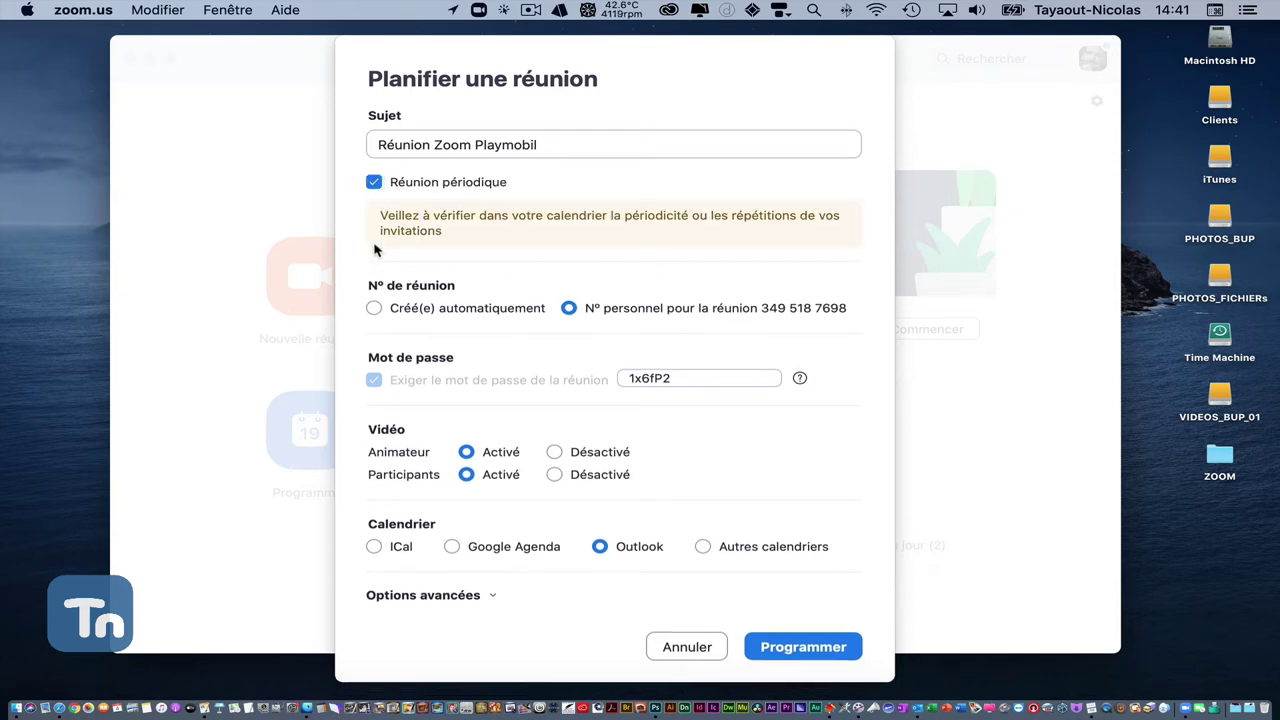
left_click(373, 184)
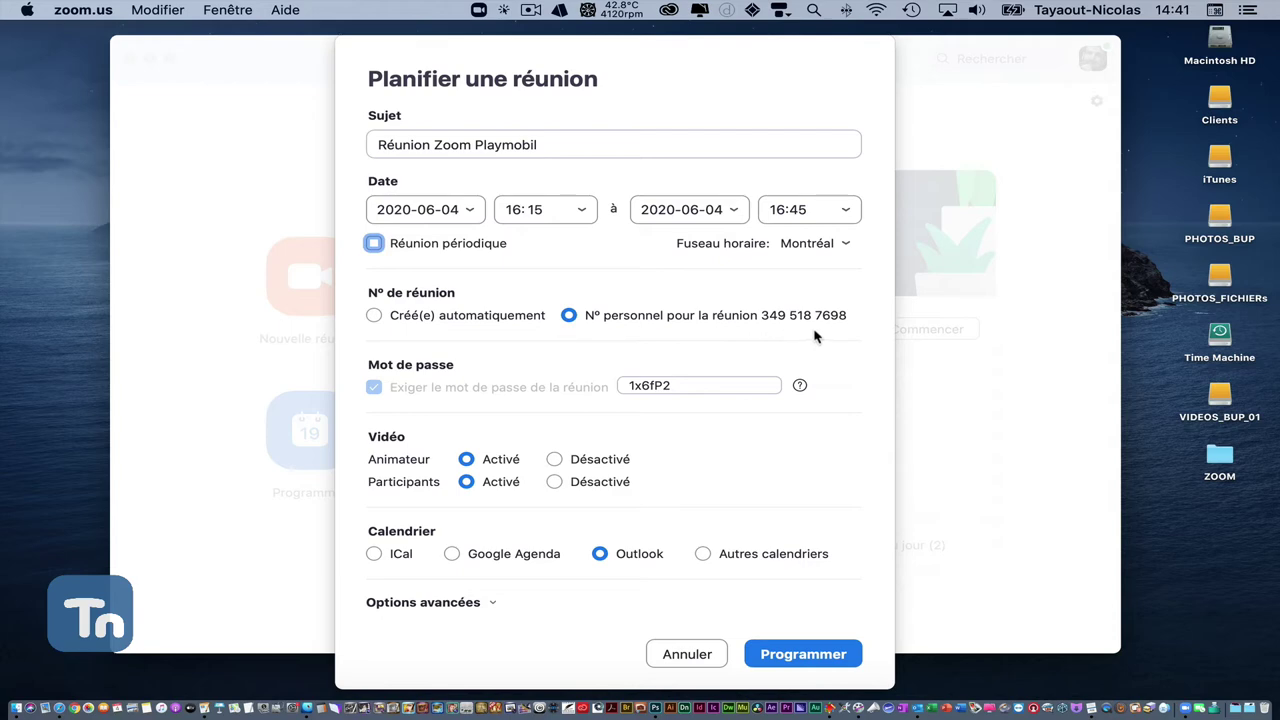
left_click(482, 315)
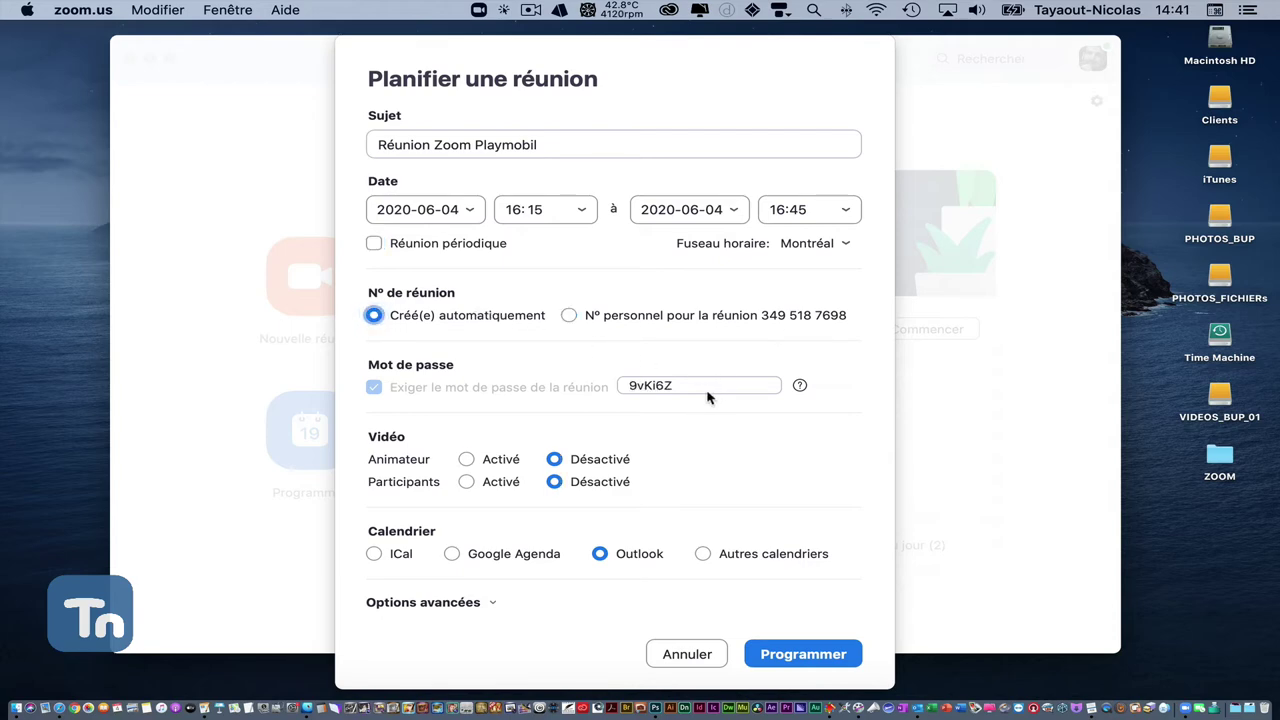
left_click(568, 315)
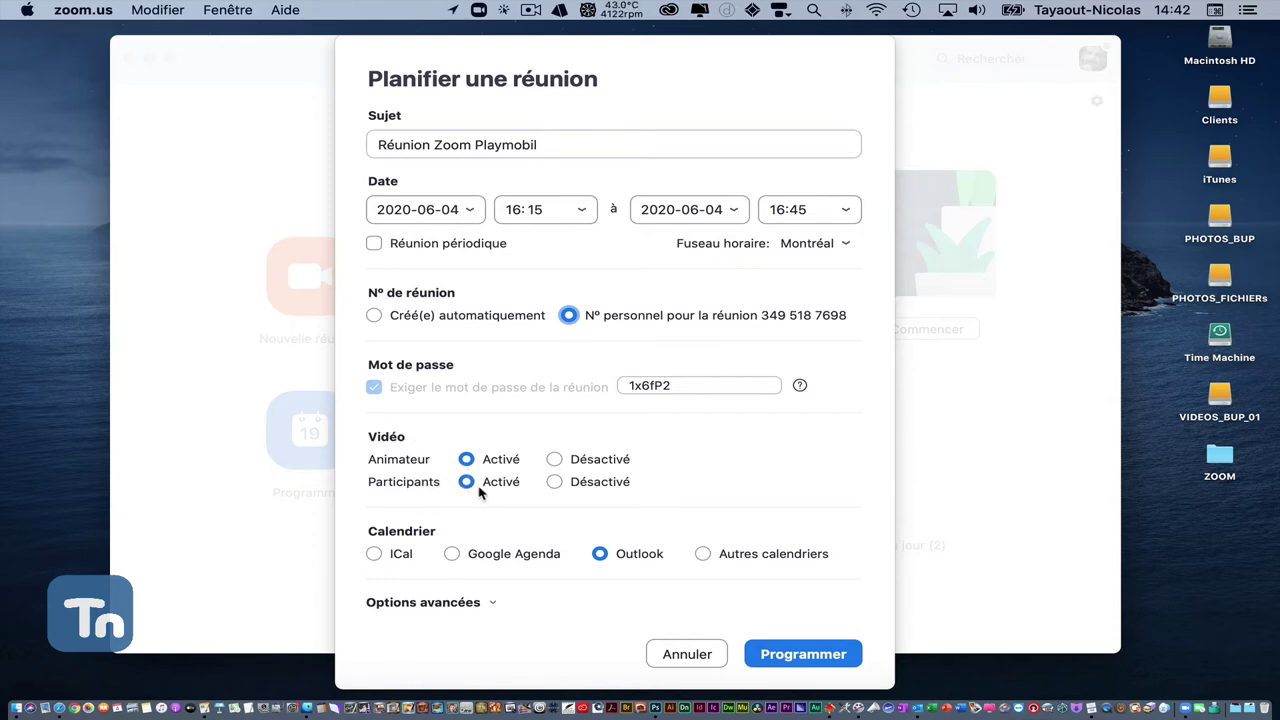
In the advanced options, switch the waiting room and access before the host's arrival off and back on.
left_click(492, 604)
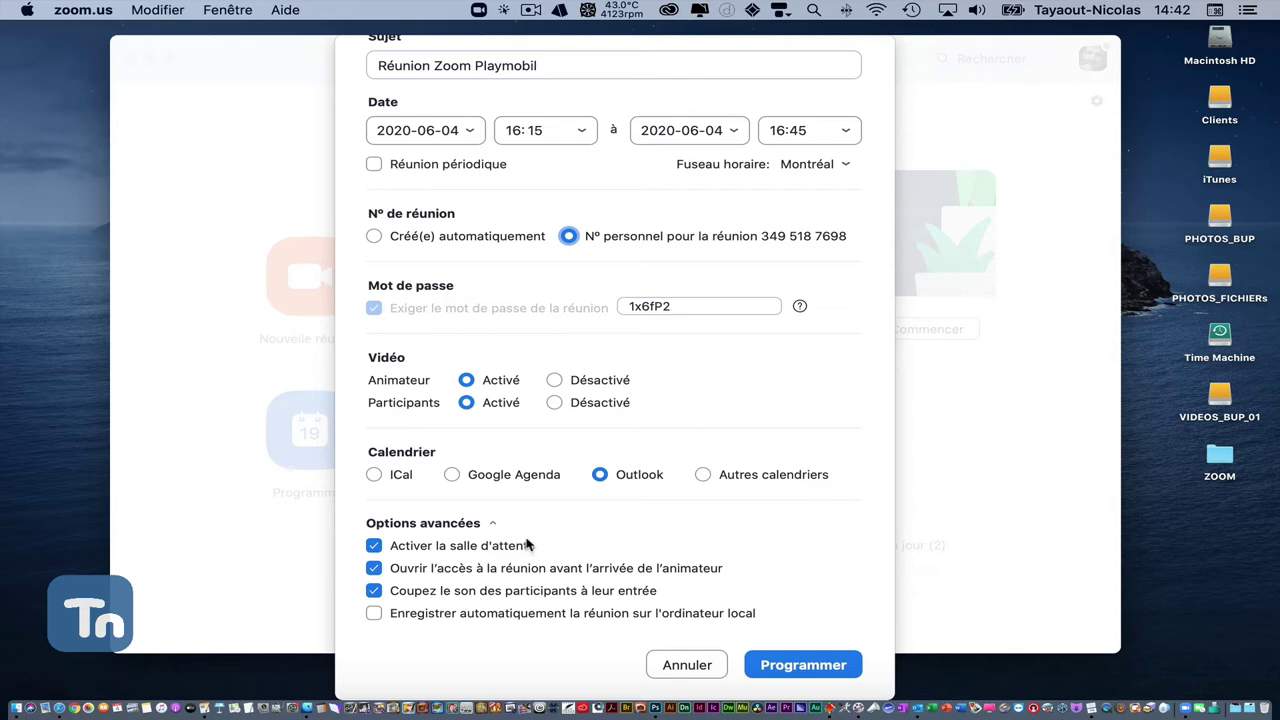
left_click(373, 546)
left_click(374, 568)
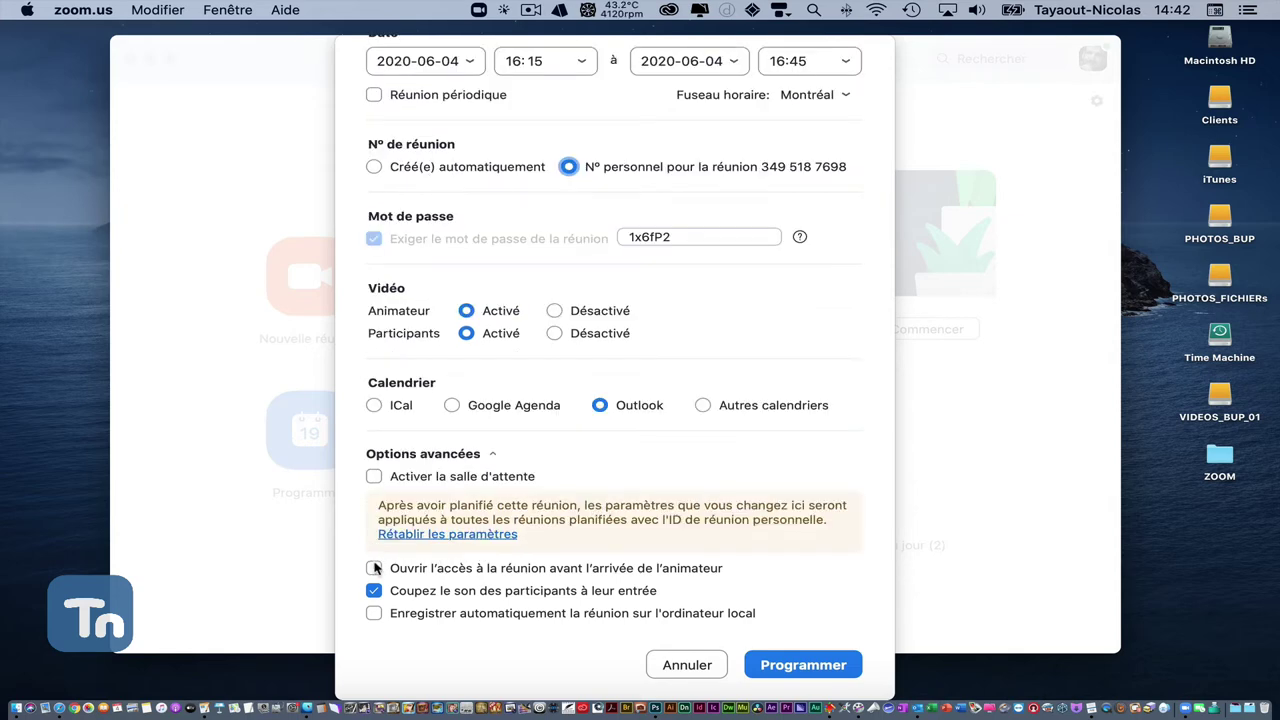
left_click(377, 479)
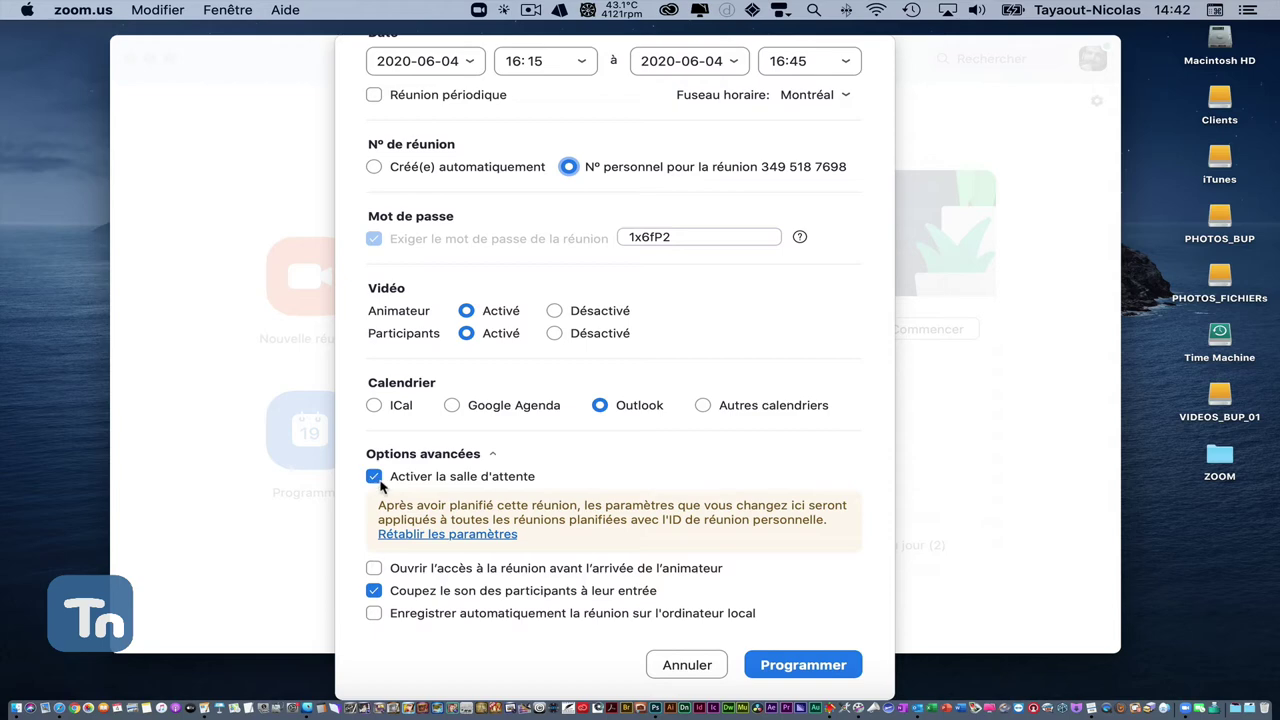
left_click(375, 568)
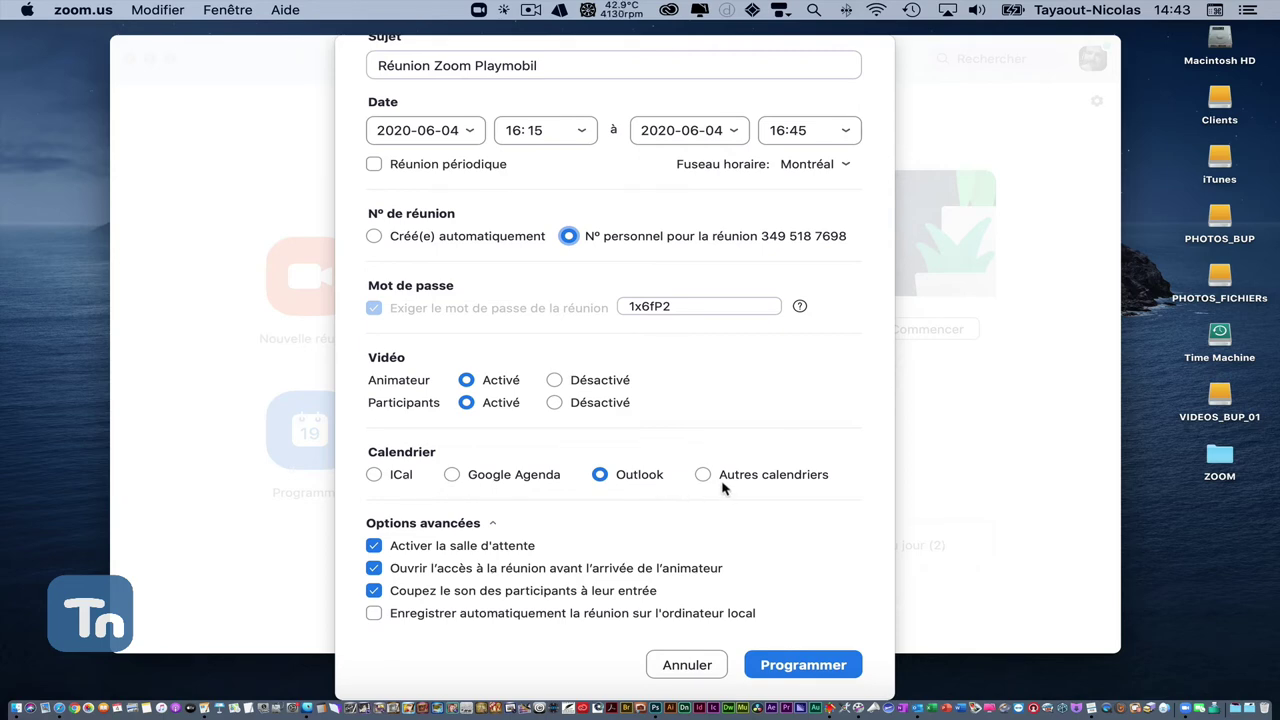
Schedule the Playmobil meeting and close the Outlook appointment generated for it.
left_click(815, 665)
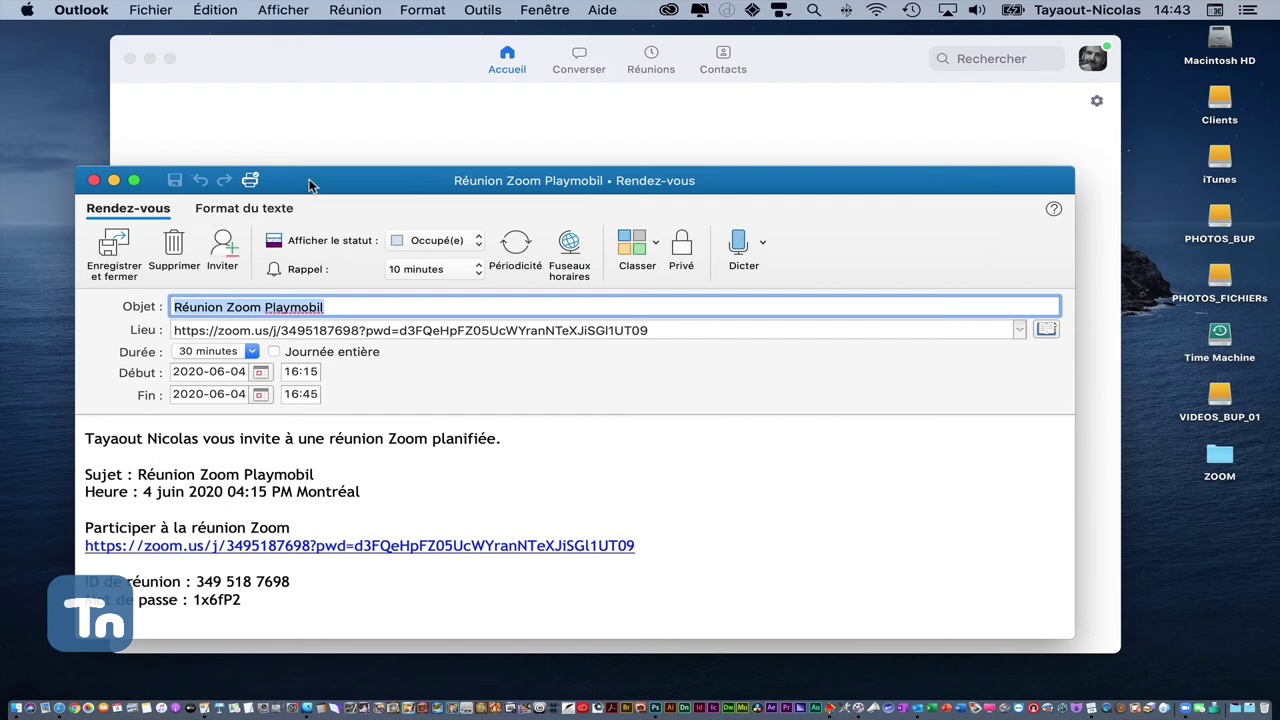
left_click_drag(292, 183, 286, 143)
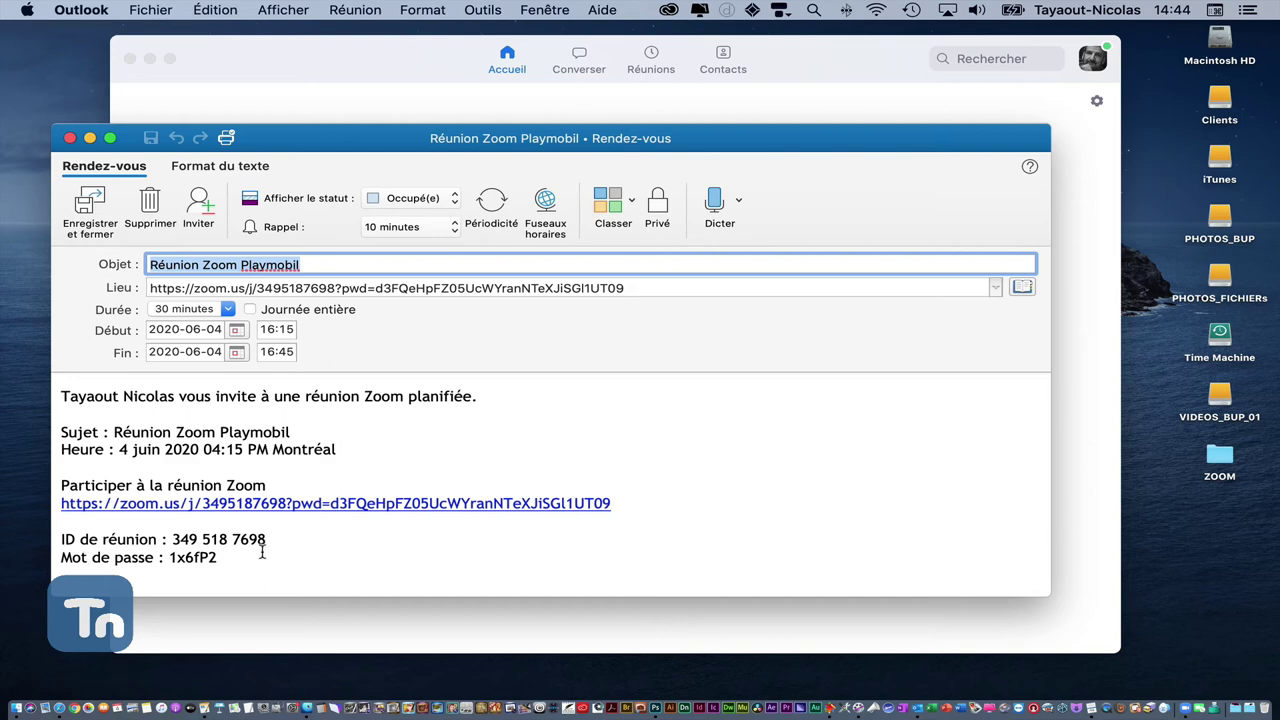
left_click(70, 138)
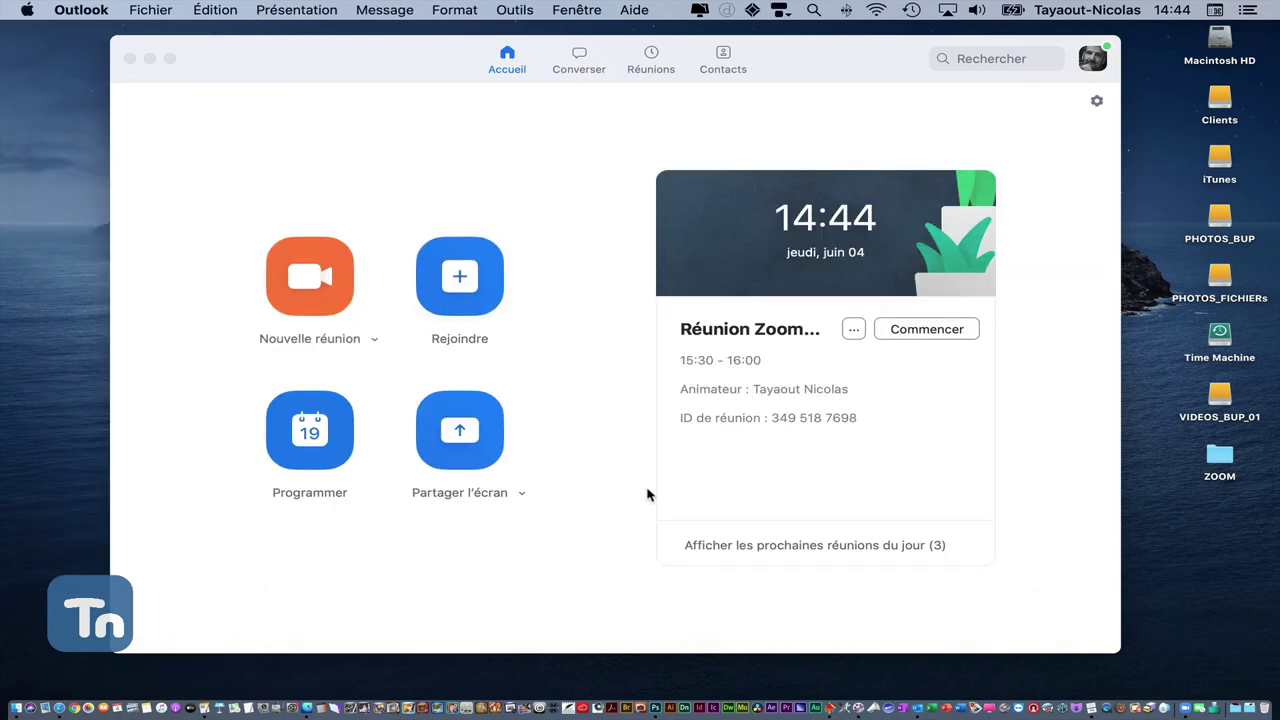
Edit the upcoming 17:00 meeting to run from 16:45 to 17:15 and save the change.
left_click(652, 60)
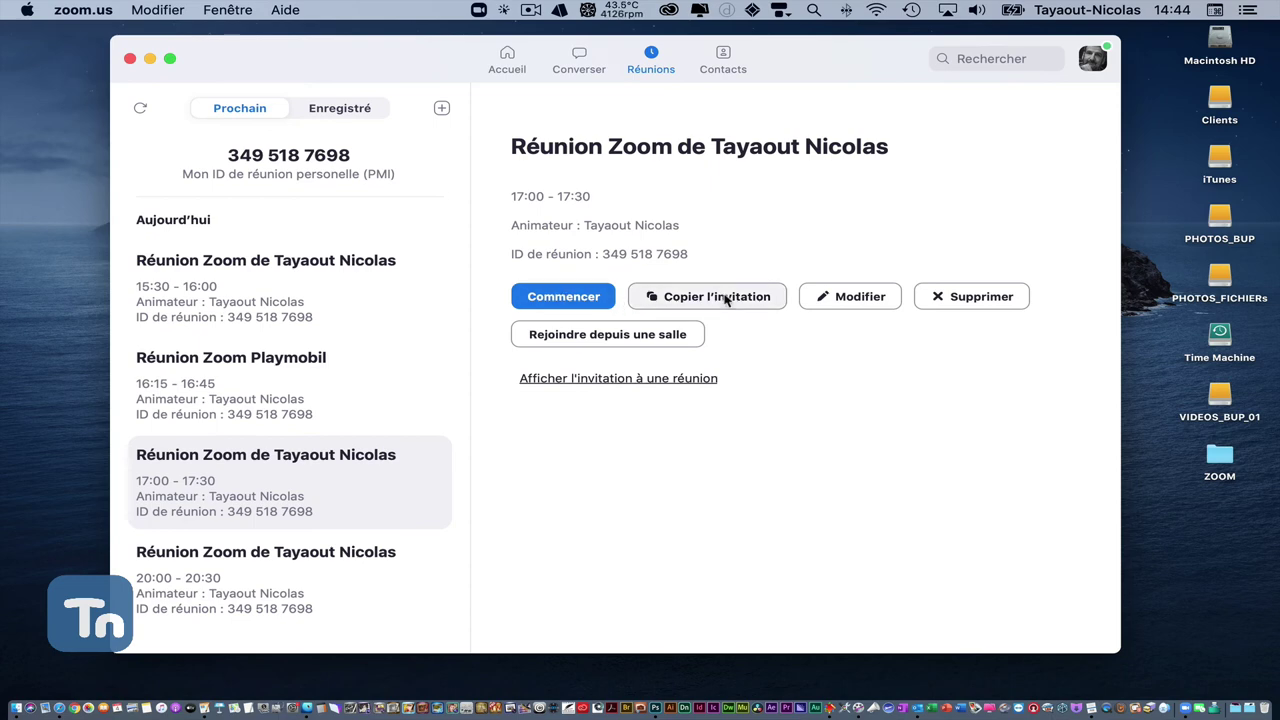
left_click(864, 298)
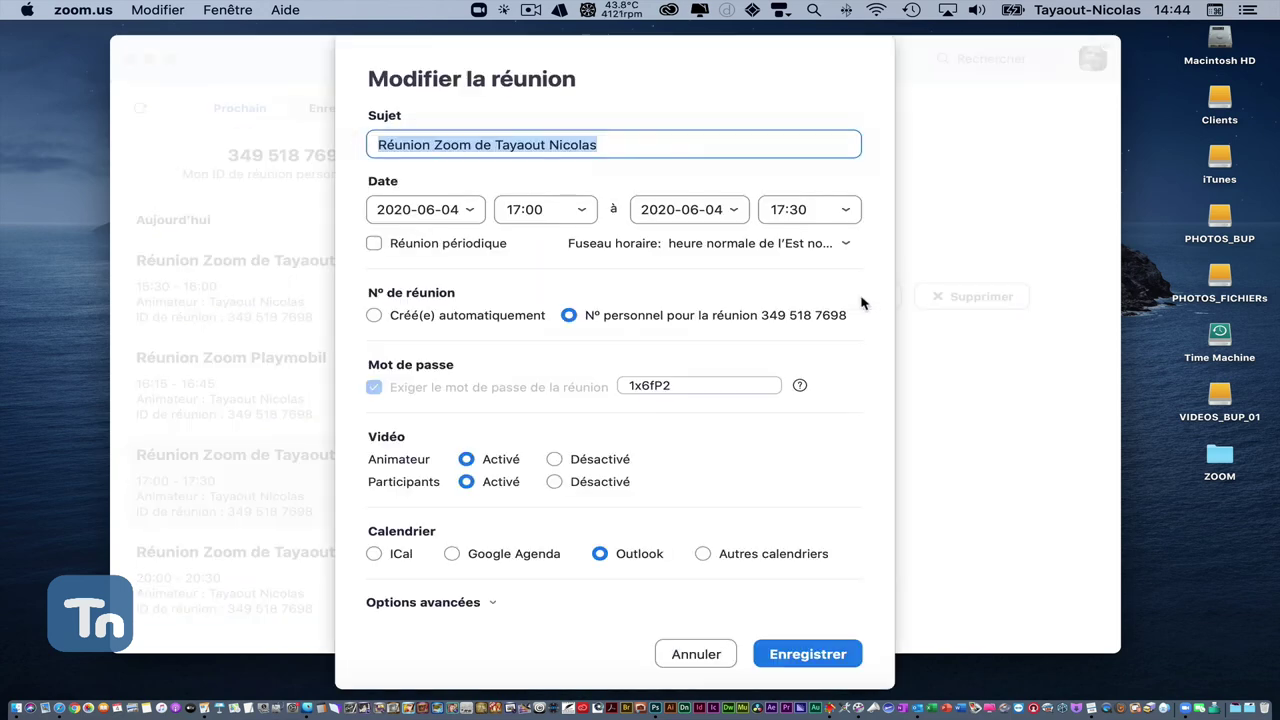
left_click(581, 210)
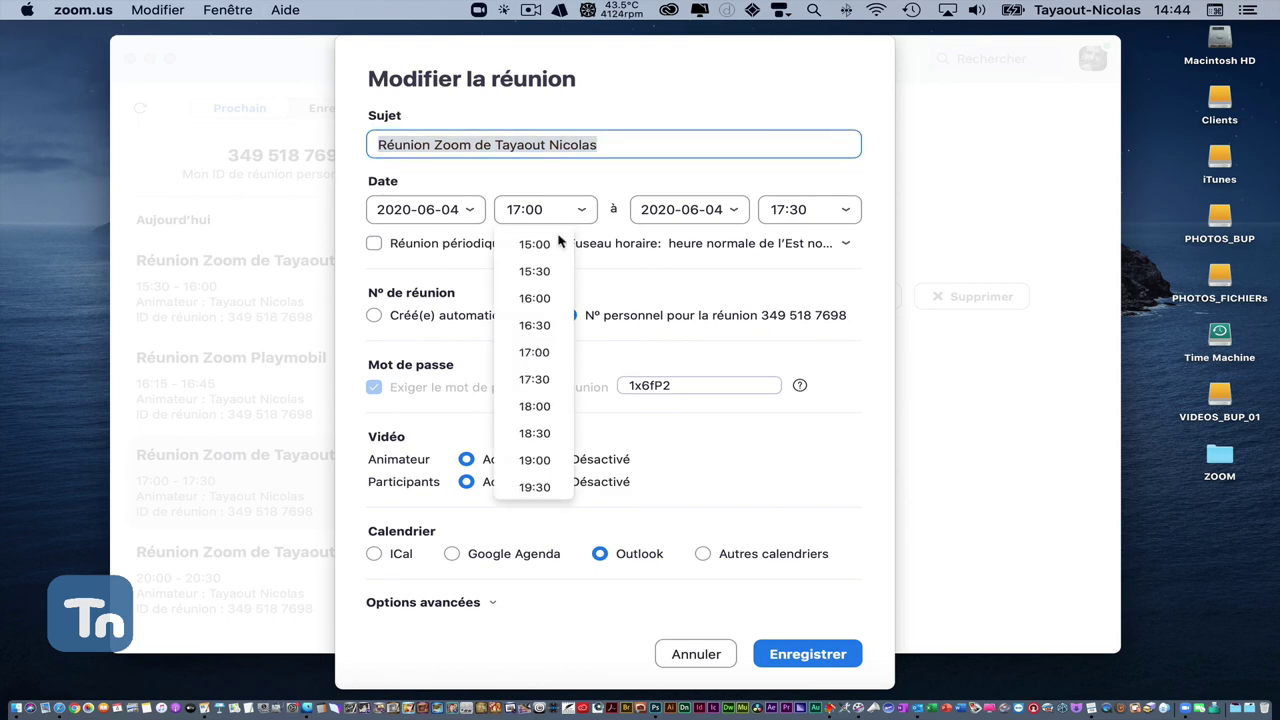
left_click(543, 299)
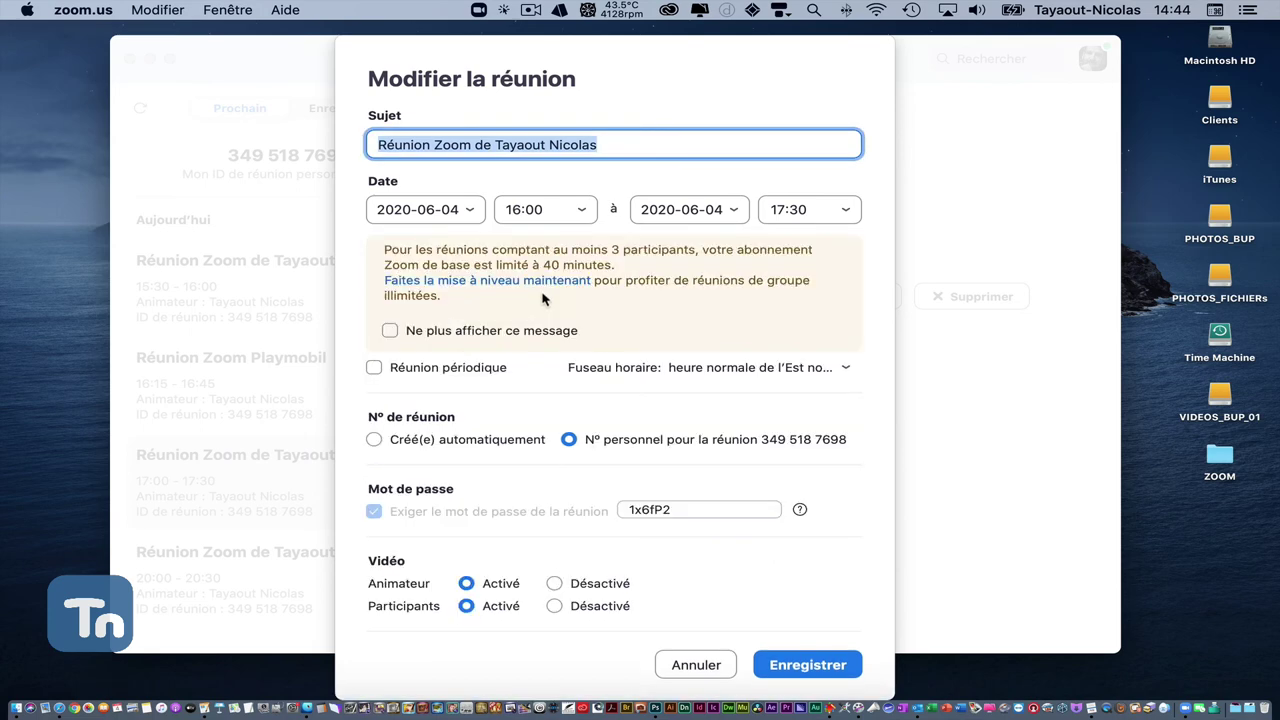
left_click(536, 212)
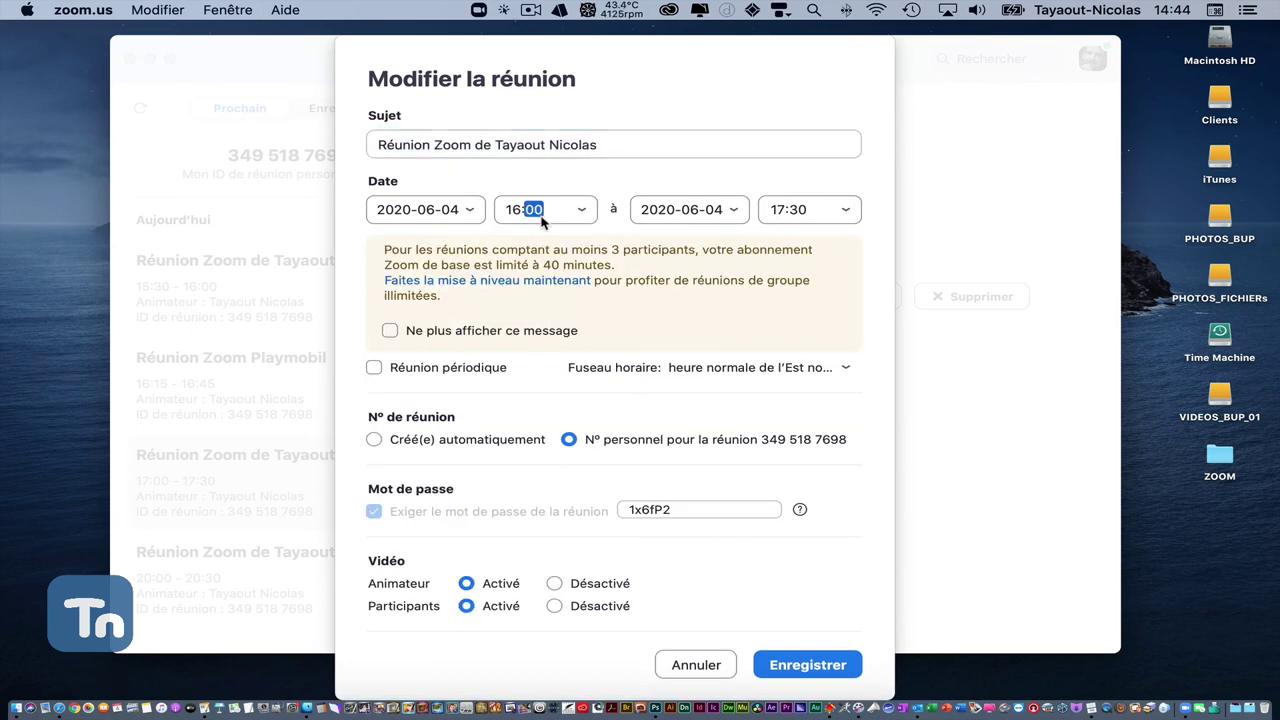
type("45")
left_click(800, 210)
type("15")
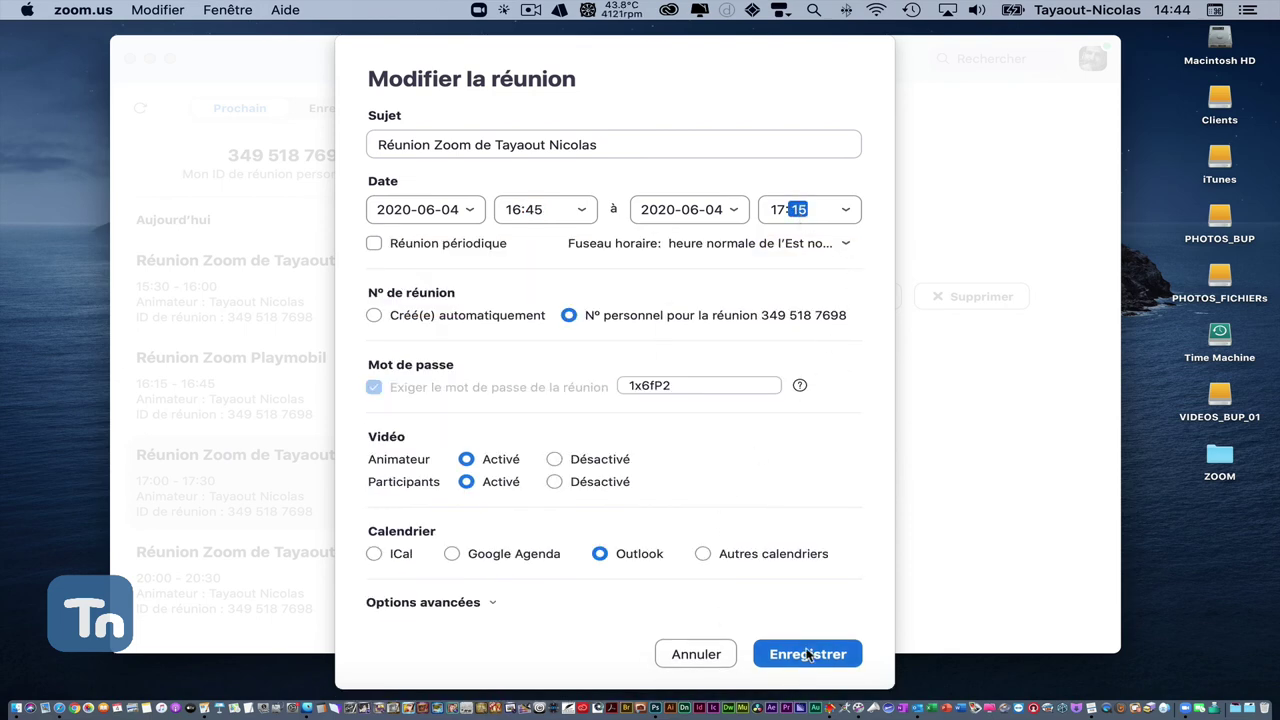
left_click(808, 655)
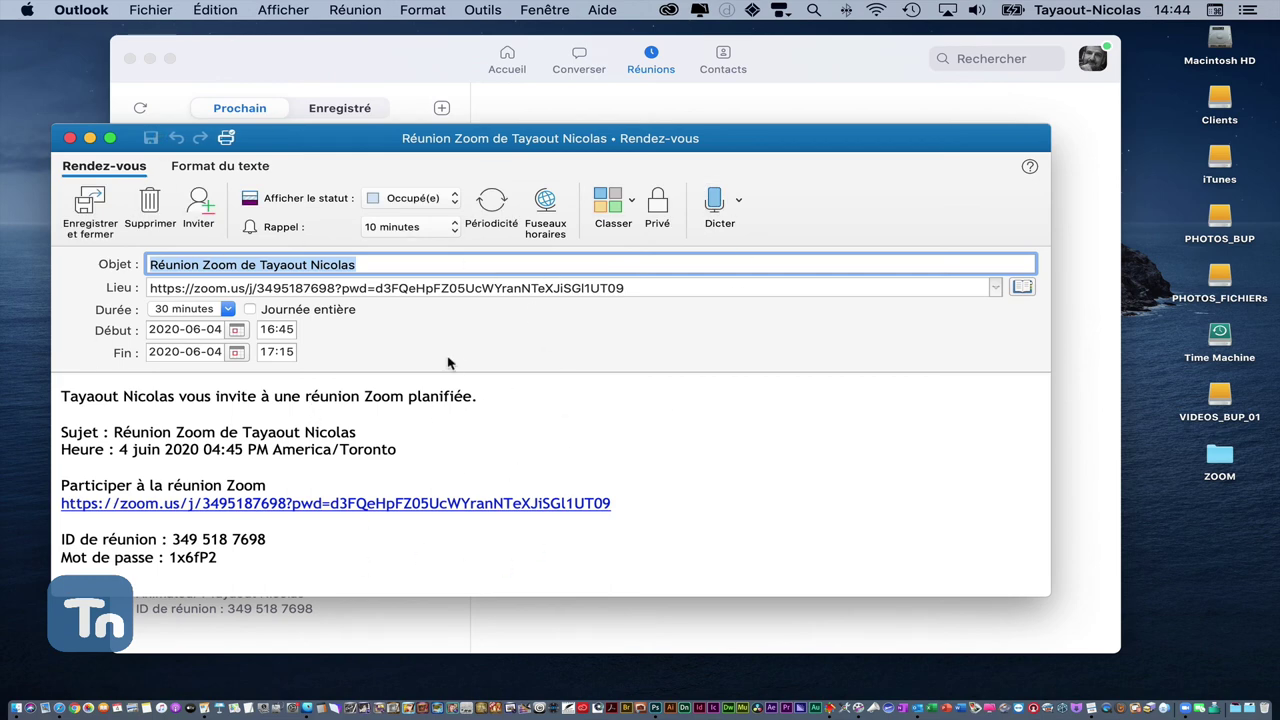
Start inviting participants to the rescheduled meeting from its Outlook appointment.
left_click(200, 202)
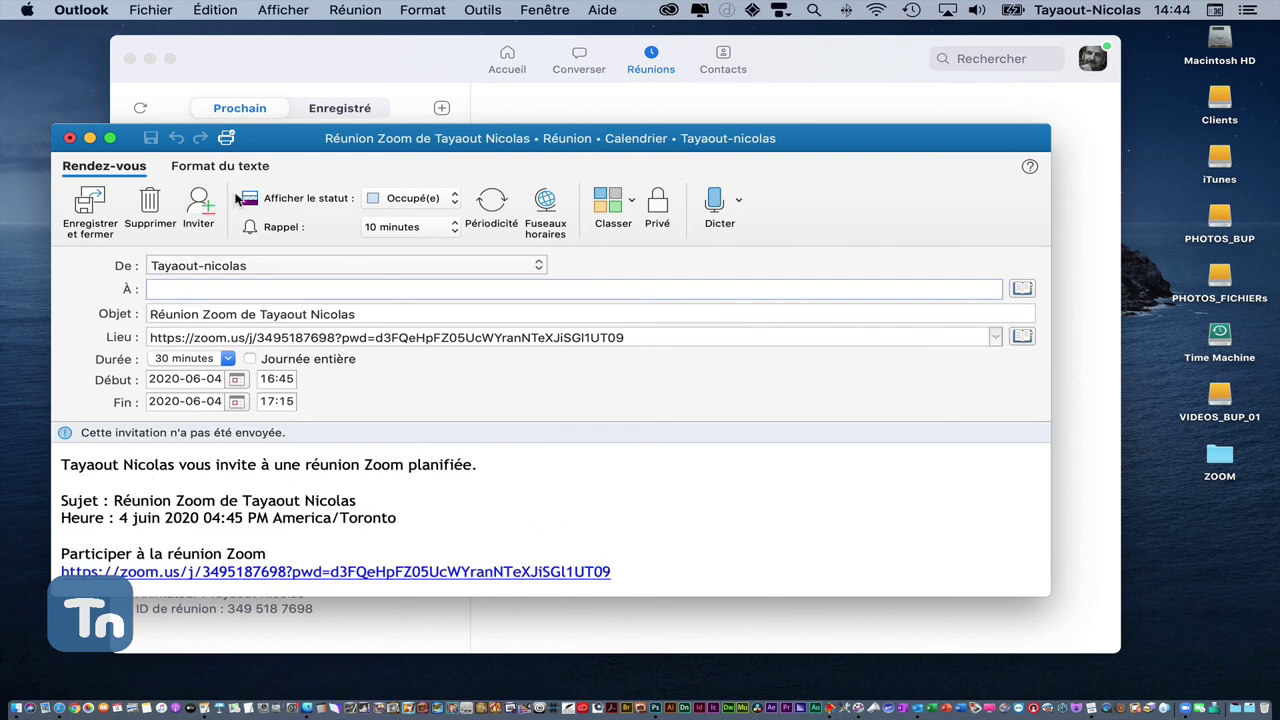